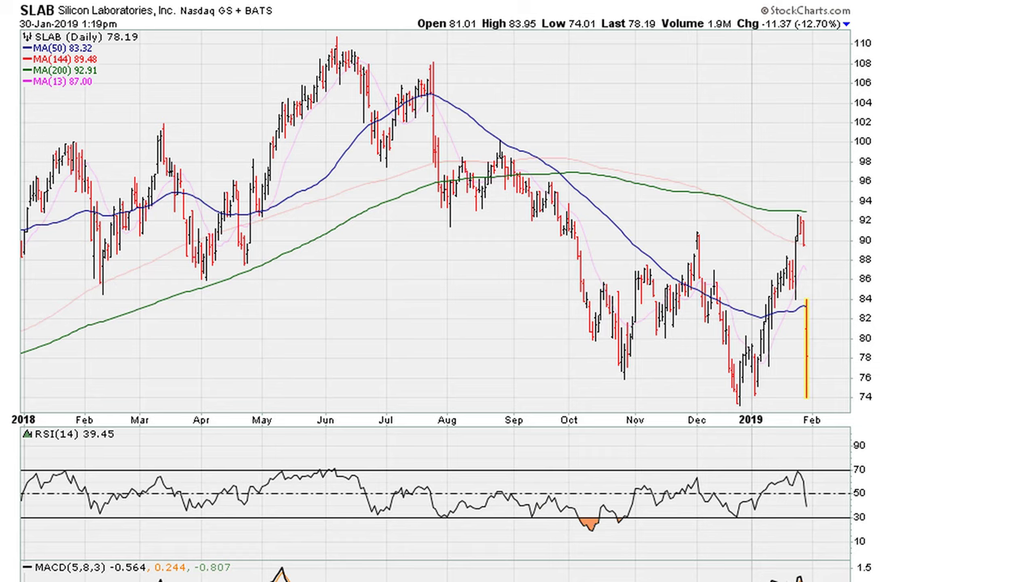
Step: Box the daily price change in blue and mark the drop beside the latest bar with a downward blue arrow, clearing the markings when done
{"action": "mouse_move", "coordinate": [14, 4]}
{"action": "left_mouse_down"}
{"action": "mouse_move", "coordinate": [45, 5]}
{"action": "mouse_move", "coordinate": [14, 5]}
{"action": "left_mouse_up"}
{"action": "key", "text": "Escape"}
{"action": "left_click_drag", "start_coordinate": [755, 16], "coordinate": [846, 34]}
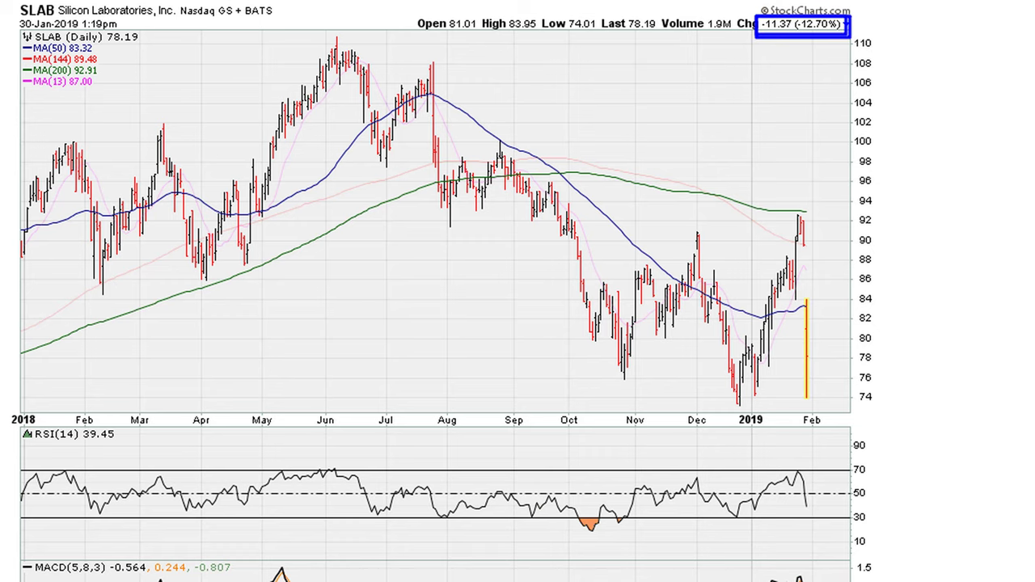
{"action": "left_click_drag", "start_coordinate": [833, 236], "coordinate": [836, 379]}
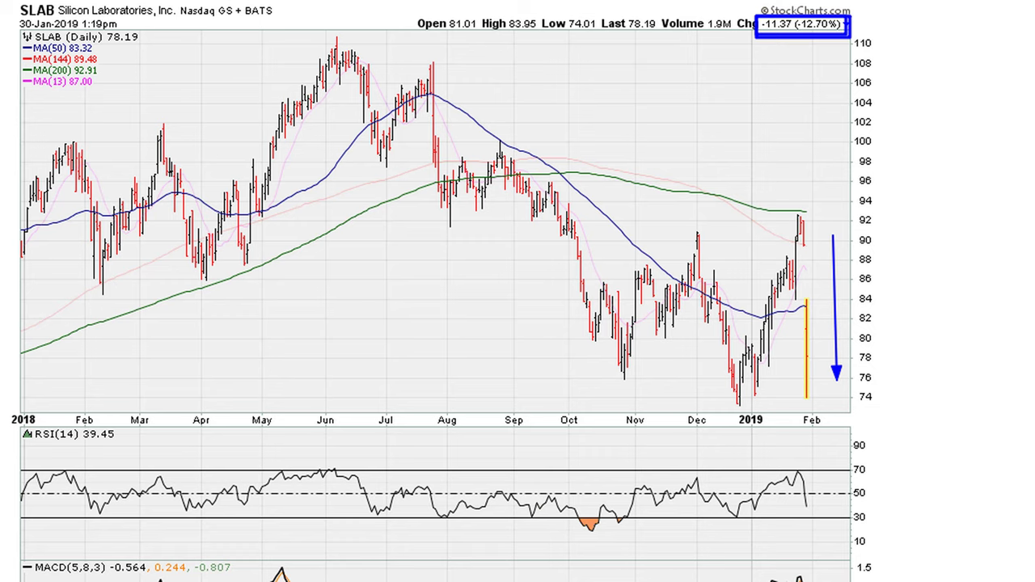
{"action": "key", "text": "Escape"}
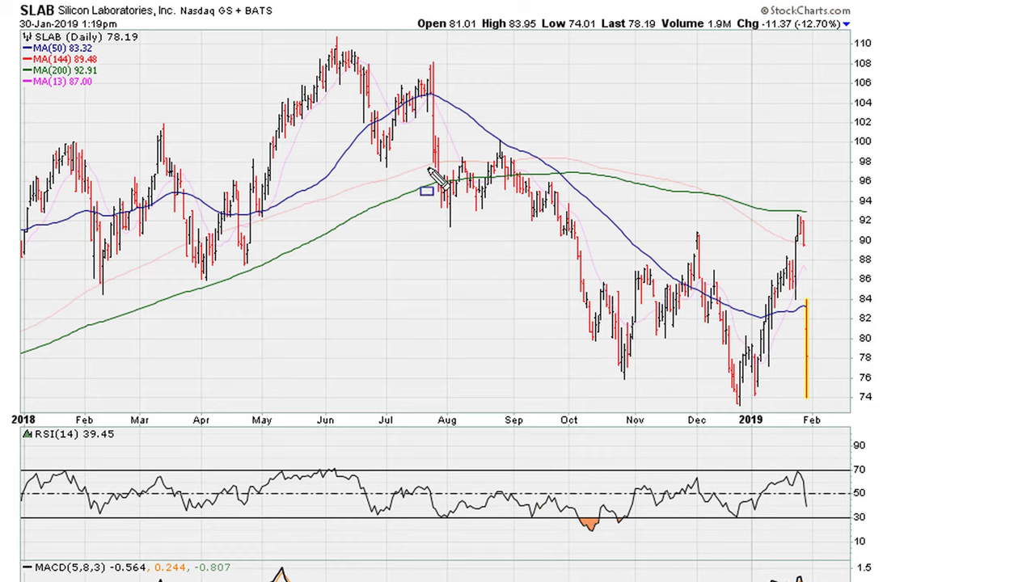
Step: Box the early-June and late-July 2018 price peaks in blue and handwrite "1 YR DAILY" with a smiley in black above the chart's later months
{"action": "left_click_drag", "start_coordinate": [330, 46], "coordinate": [346, 57]}
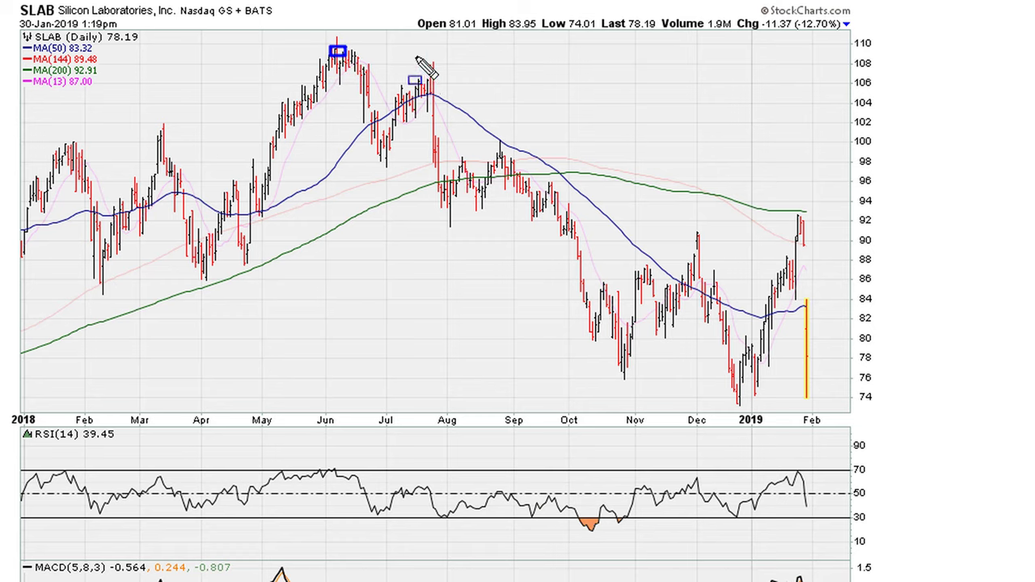
{"action": "left_click_drag", "start_coordinate": [421, 78], "coordinate": [439, 88]}
{"action": "mouse_move", "coordinate": [603, 84]}
{"action": "left_mouse_down"}
{"action": "mouse_move", "coordinate": [641, 107]}
{"action": "mouse_move", "coordinate": [638, 133]}
{"action": "mouse_move", "coordinate": [652, 136]}
{"action": "left_mouse_up"}
{"action": "mouse_move", "coordinate": [673, 75]}
{"action": "left_mouse_down"}
{"action": "mouse_move", "coordinate": [692, 126]}
{"action": "mouse_move", "coordinate": [687, 159]}
{"action": "left_mouse_up"}
{"action": "mouse_move", "coordinate": [709, 74]}
{"action": "left_mouse_down"}
{"action": "mouse_move", "coordinate": [710, 130]}
{"action": "mouse_move", "coordinate": [734, 121]}
{"action": "left_mouse_up"}
{"action": "left_click_drag", "start_coordinate": [669, 166], "coordinate": [669, 227]}
{"action": "mouse_move", "coordinate": [700, 186]}
{"action": "left_mouse_down"}
{"action": "mouse_move", "coordinate": [716, 206]}
{"action": "mouse_move", "coordinate": [739, 157]}
{"action": "mouse_move", "coordinate": [756, 162]}
{"action": "mouse_move", "coordinate": [764, 148]}
{"action": "left_mouse_up"}
{"action": "left_click_drag", "start_coordinate": [772, 131], "coordinate": [764, 185]}
{"action": "mouse_move", "coordinate": [794, 98]}
{"action": "left_mouse_down"}
{"action": "mouse_move", "coordinate": [808, 102]}
{"action": "mouse_move", "coordinate": [800, 145]}
{"action": "mouse_move", "coordinate": [808, 150]}
{"action": "mouse_move", "coordinate": [822, 120]}
{"action": "left_mouse_up"}
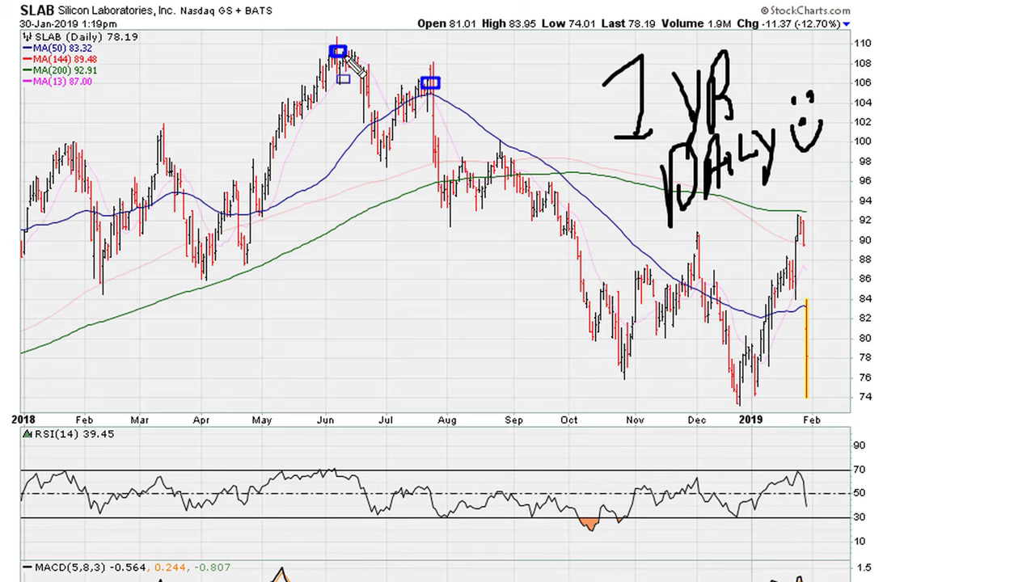
Step: Draw a blue downtrend line from the June peak through the July peak past January 2019, marking its late-January touch with a box and arrows
{"action": "left_click_drag", "start_coordinate": [421, 76], "coordinate": [442, 88]}
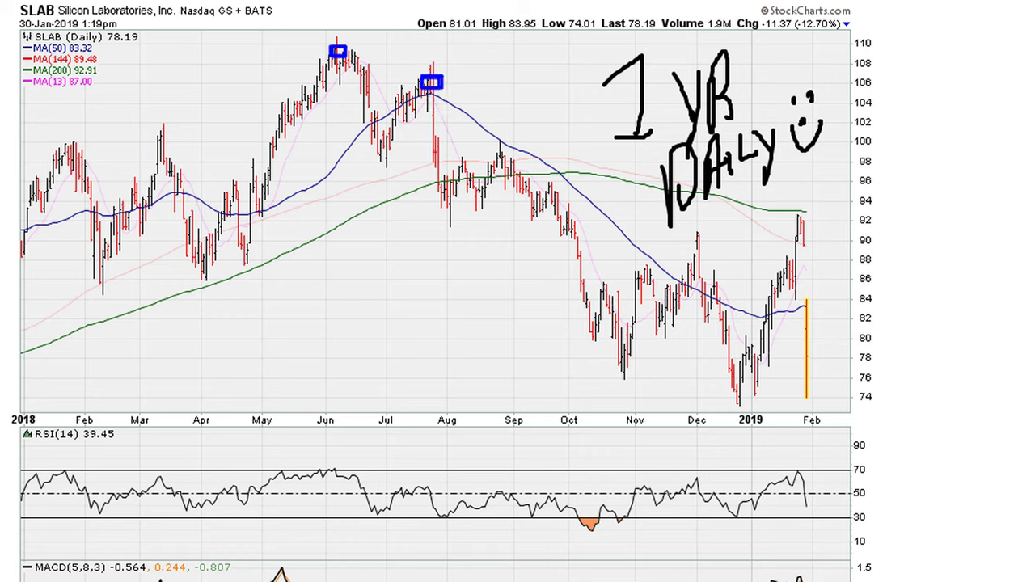
{"action": "left_click_drag", "start_coordinate": [336, 51], "coordinate": [528, 114]}
{"action": "left_click_drag", "start_coordinate": [583, 140], "coordinate": [942, 273]}
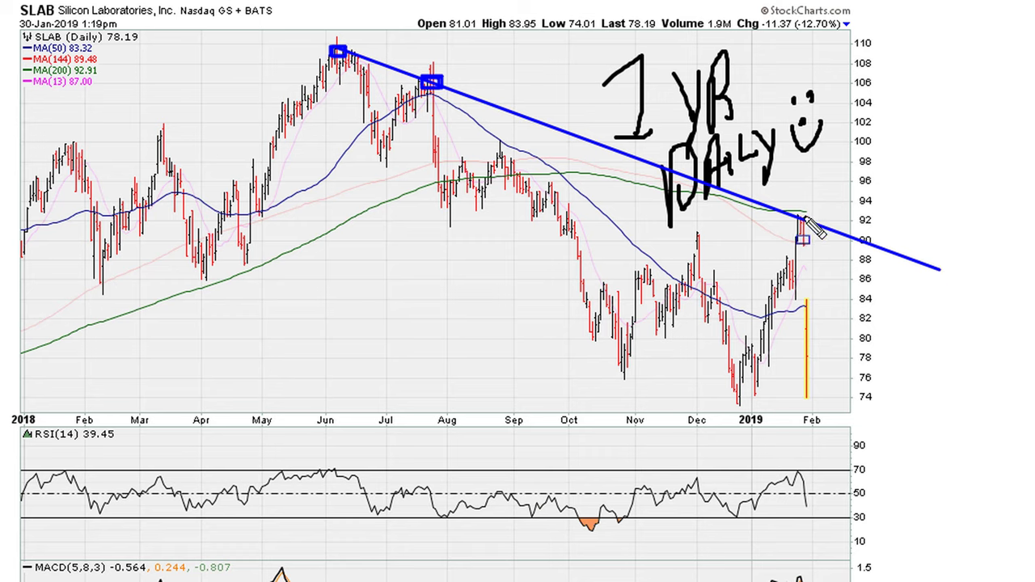
{"action": "left_click_drag", "start_coordinate": [792, 211], "coordinate": [800, 223]}
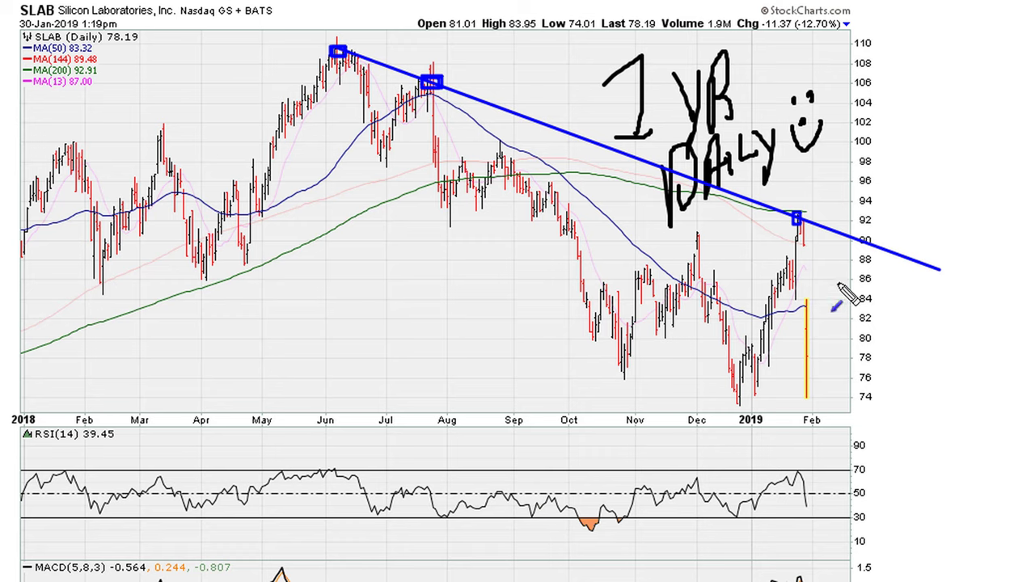
{"action": "mouse_move", "coordinate": [810, 193]}
{"action": "left_mouse_down"}
{"action": "mouse_move", "coordinate": [806, 234]}
{"action": "mouse_move", "coordinate": [806, 215]}
{"action": "left_mouse_up"}
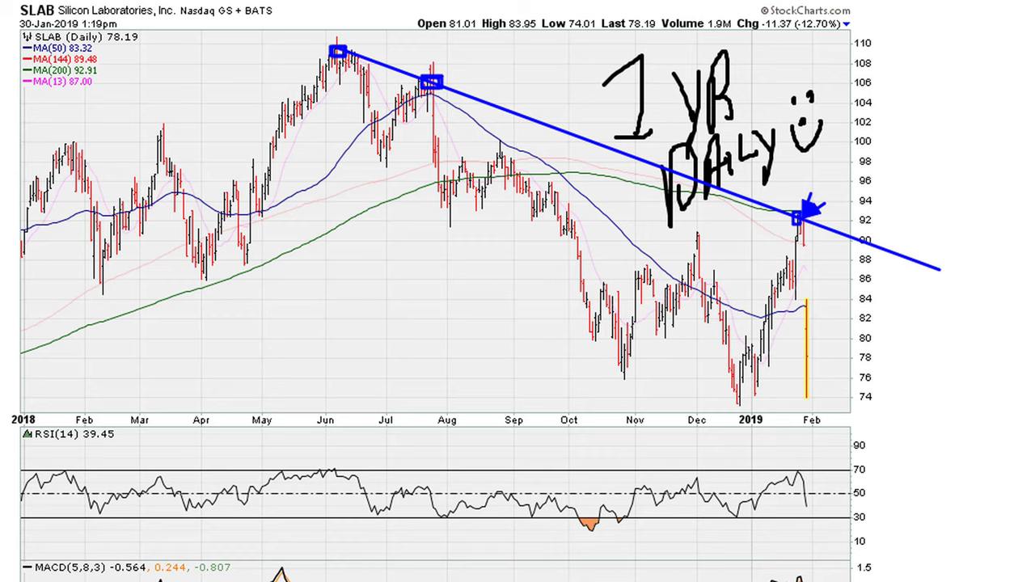
Step: Draw a red RSI line from late April to mid-June 2018, box that point on RSI and price, and extend a horizontal red line across RSI
{"action": "left_click_drag", "start_coordinate": [242, 504], "coordinate": [359, 477]}
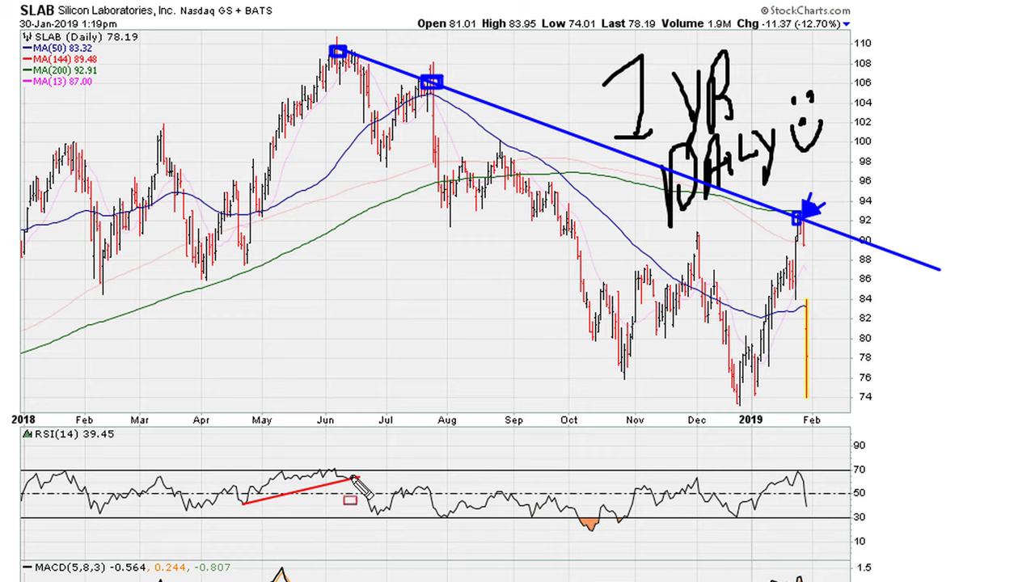
{"action": "left_click_drag", "start_coordinate": [347, 468], "coordinate": [369, 489]}
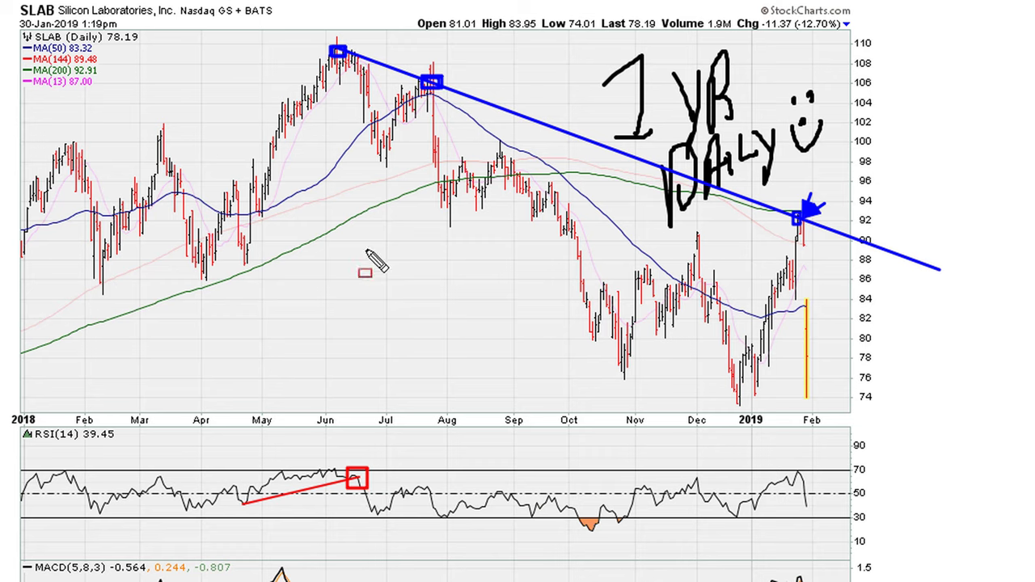
{"action": "left_click_drag", "start_coordinate": [340, 43], "coordinate": [366, 67]}
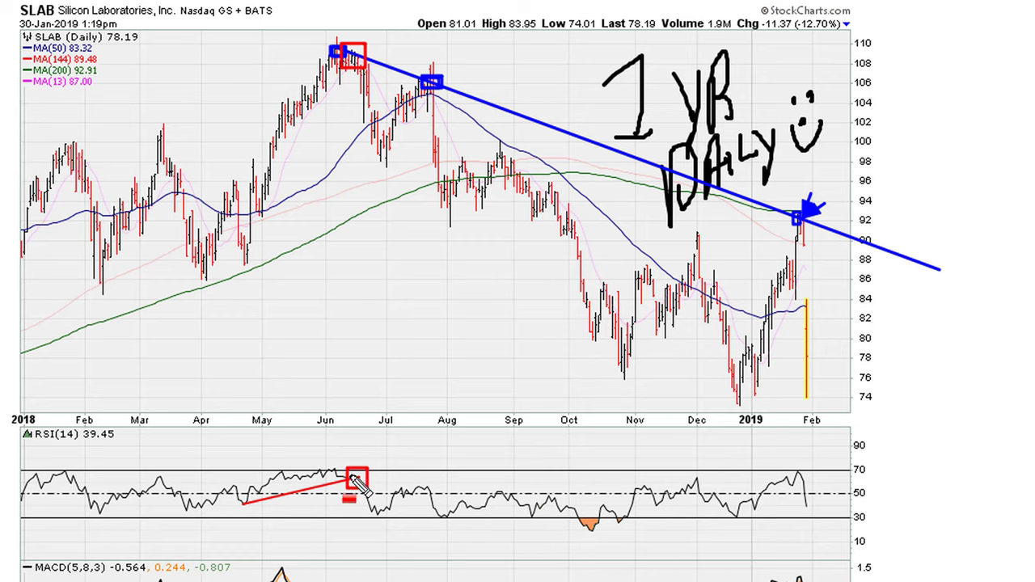
{"action": "left_click_drag", "start_coordinate": [354, 477], "coordinate": [867, 478]}
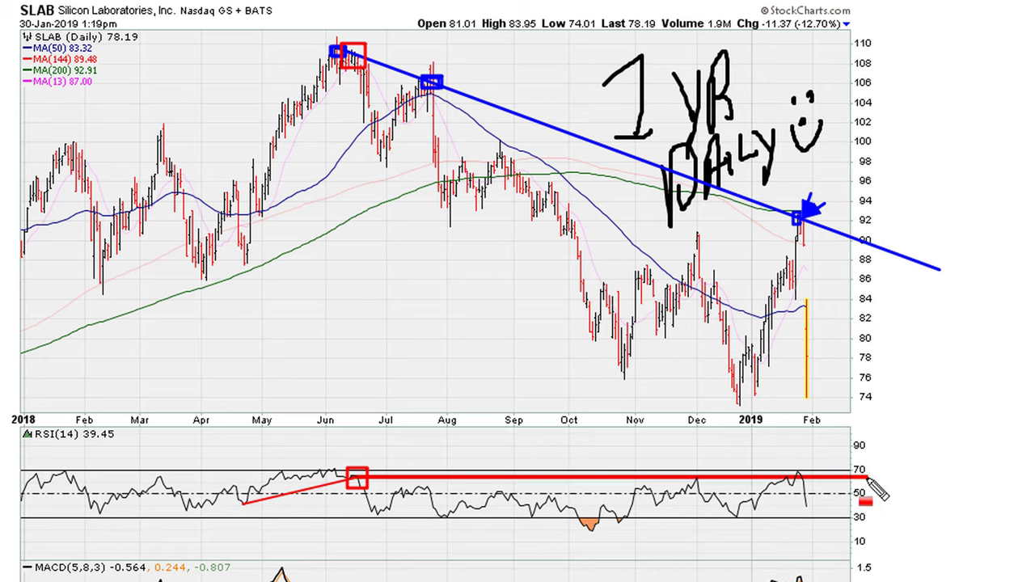
Step: Mark the early-December, mid-January and late-January touches of the horizontal RSI line and the matching price peaks with red boxes
{"action": "left_click_drag", "start_coordinate": [687, 469], "coordinate": [709, 488]}
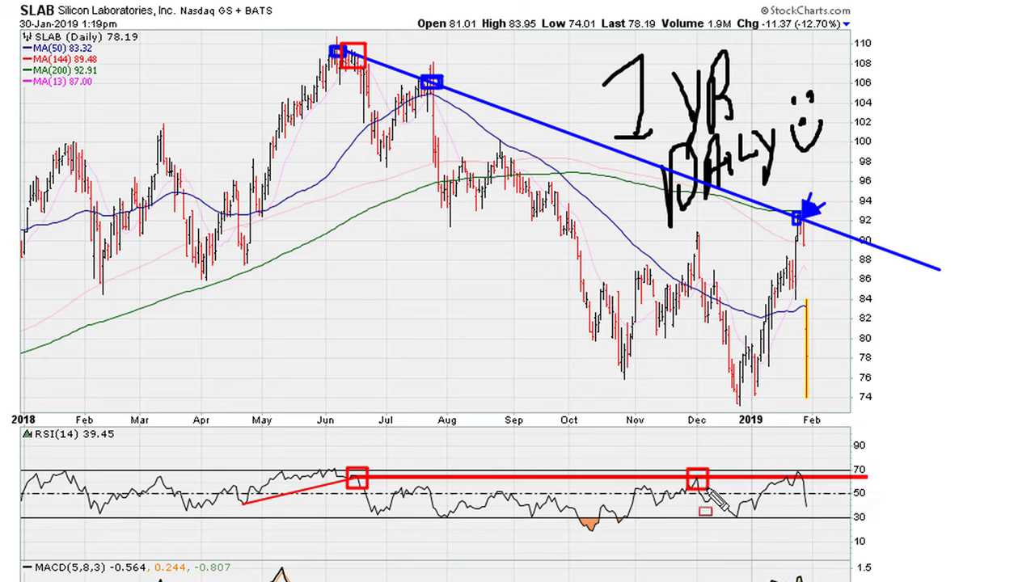
{"action": "left_click_drag", "start_coordinate": [690, 229], "coordinate": [704, 241]}
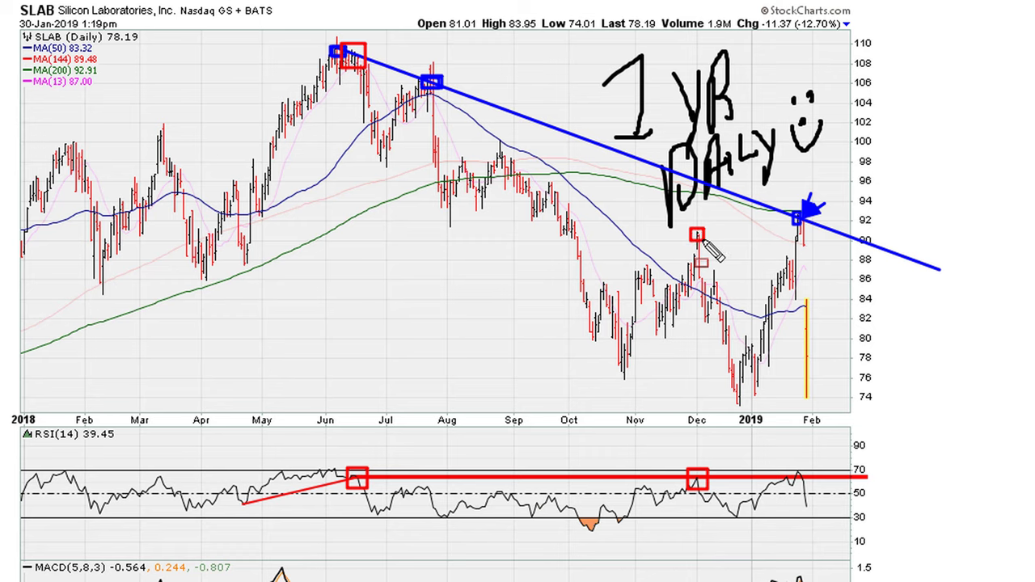
{"action": "left_click_drag", "start_coordinate": [779, 473], "coordinate": [792, 483]}
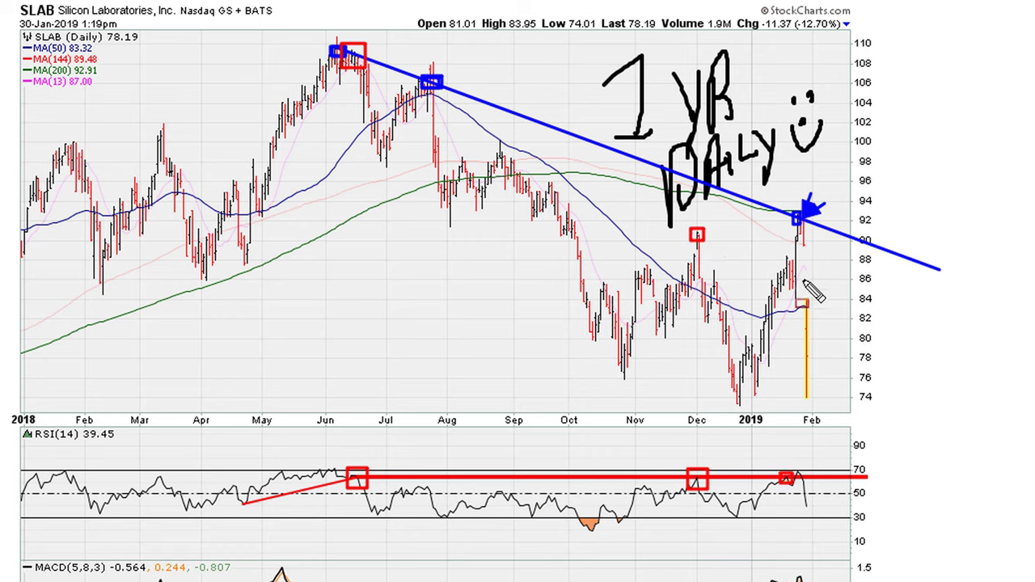
{"action": "left_click_drag", "start_coordinate": [781, 254], "coordinate": [792, 262]}
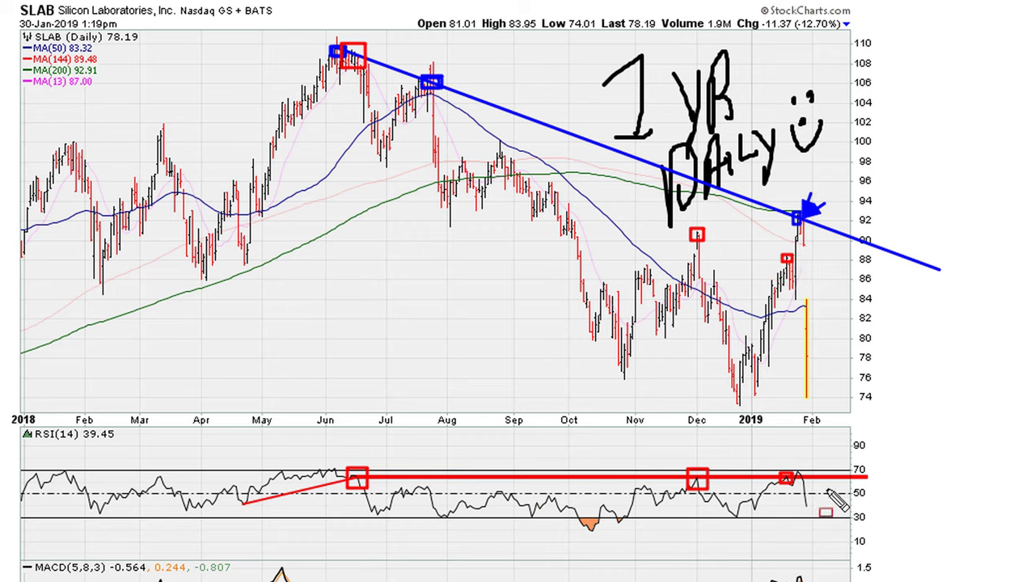
{"action": "left_click_drag", "start_coordinate": [790, 467], "coordinate": [809, 483]}
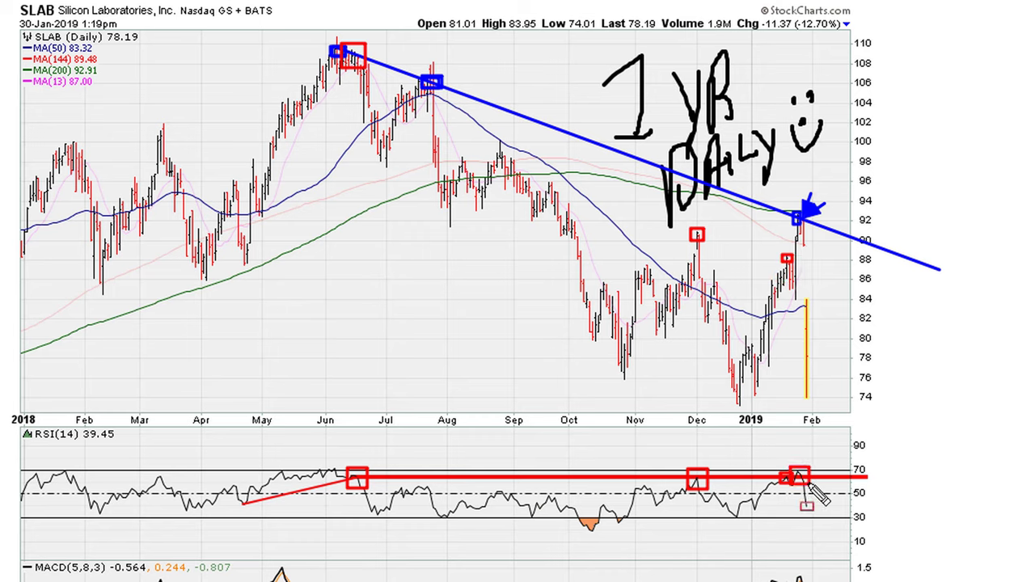
{"action": "left_click_drag", "start_coordinate": [794, 212], "coordinate": [811, 232]}
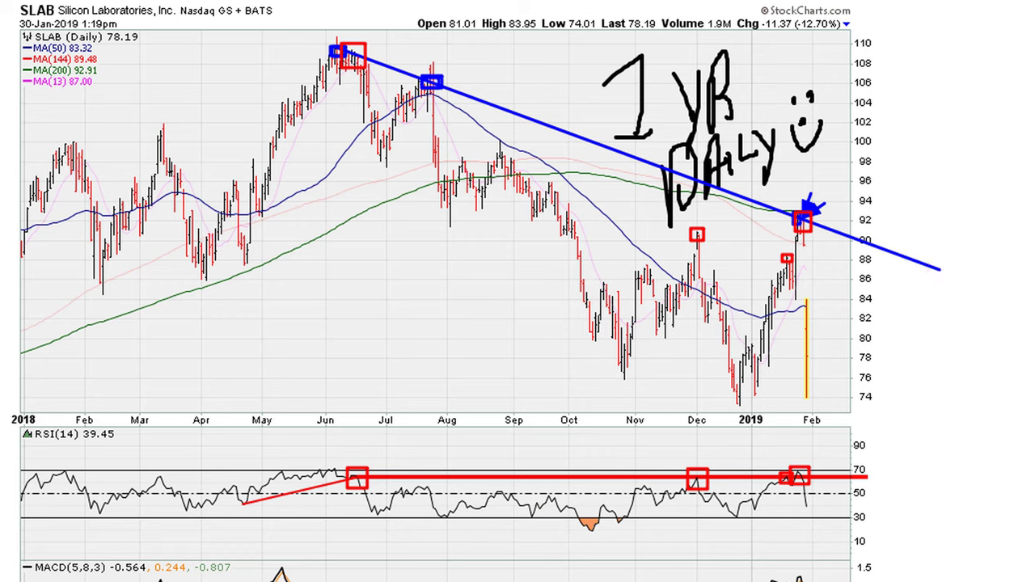
{"action": "left_click_drag", "start_coordinate": [790, 26], "coordinate": [817, 38]}
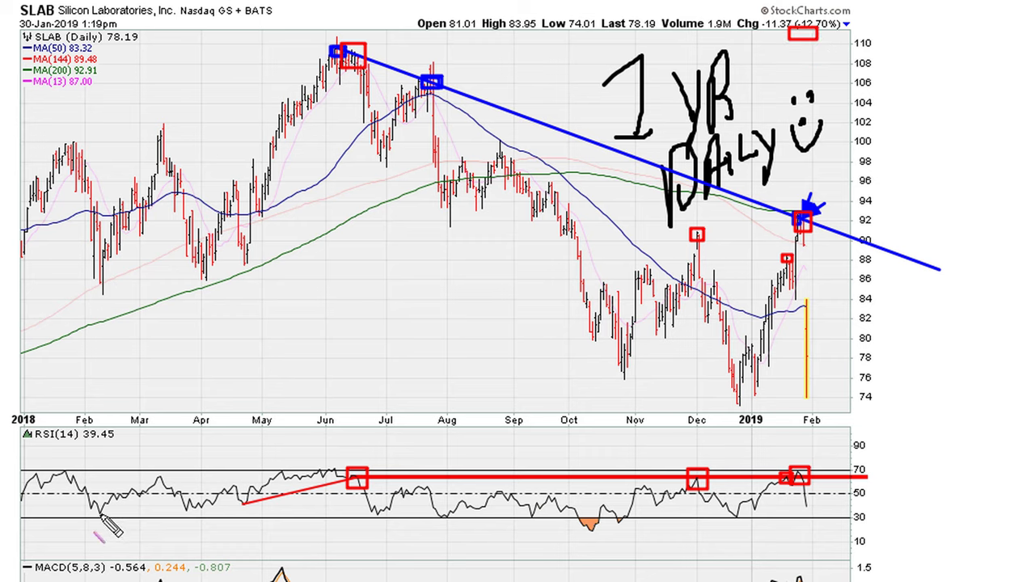
Step: Draw a rising magenta RSI line from the February 2018 low to January 2019 and box the lows it connects through late April
{"action": "left_click_drag", "start_coordinate": [98, 512], "coordinate": [825, 475]}
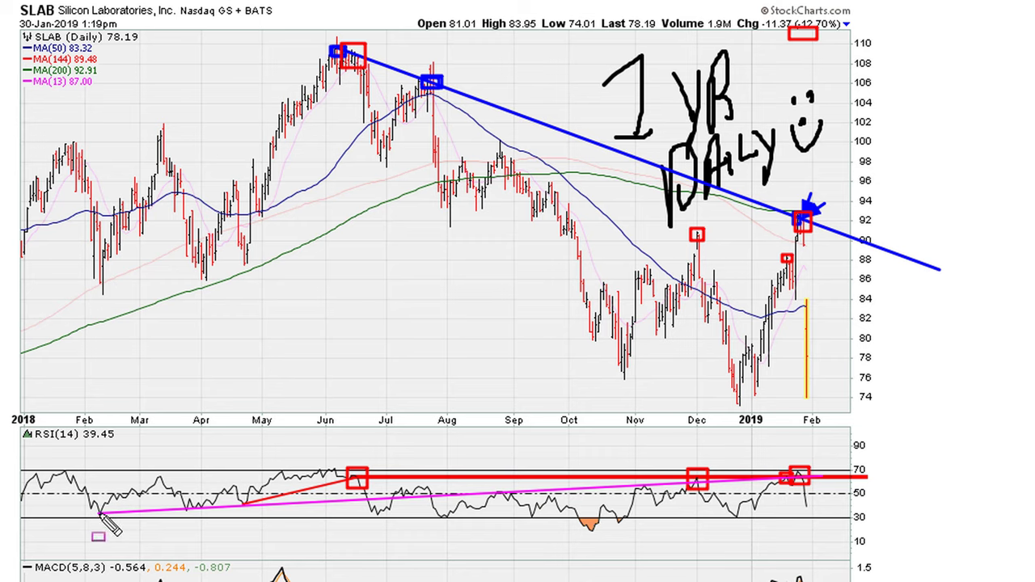
{"action": "left_click_drag", "start_coordinate": [93, 511], "coordinate": [109, 518]}
{"action": "left_click_drag", "start_coordinate": [183, 502], "coordinate": [254, 515]}
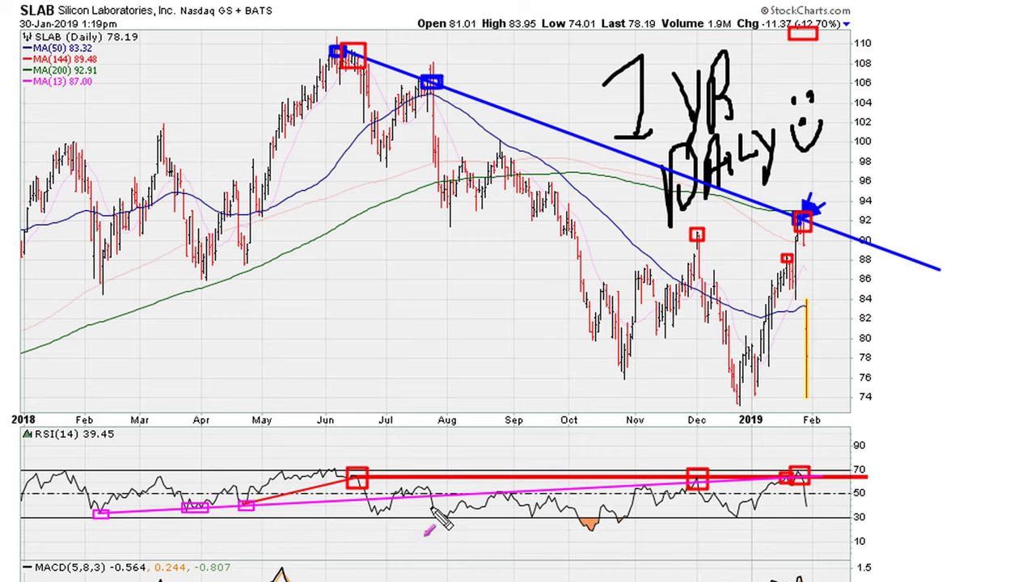
Step: Point magenta arrows at the late-June and late-July 2018 crossings of the rising RSI line and at the matching price bars
{"action": "left_click_drag", "start_coordinate": [389, 463], "coordinate": [370, 494]}
{"action": "left_click_drag", "start_coordinate": [396, 45], "coordinate": [370, 68]}
{"action": "left_click_drag", "start_coordinate": [461, 467], "coordinate": [435, 491]}
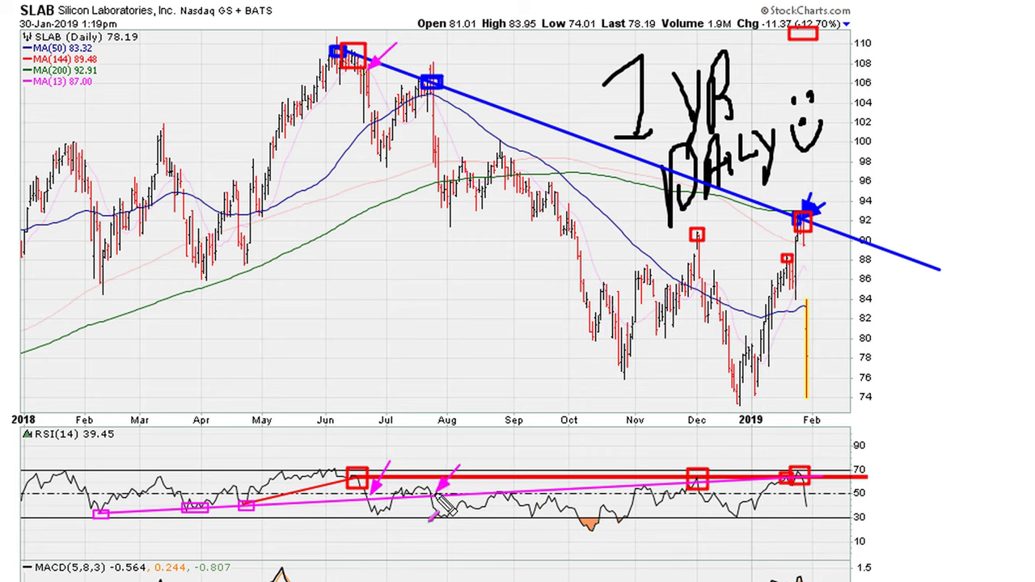
{"action": "left_click_drag", "start_coordinate": [477, 81], "coordinate": [441, 116]}
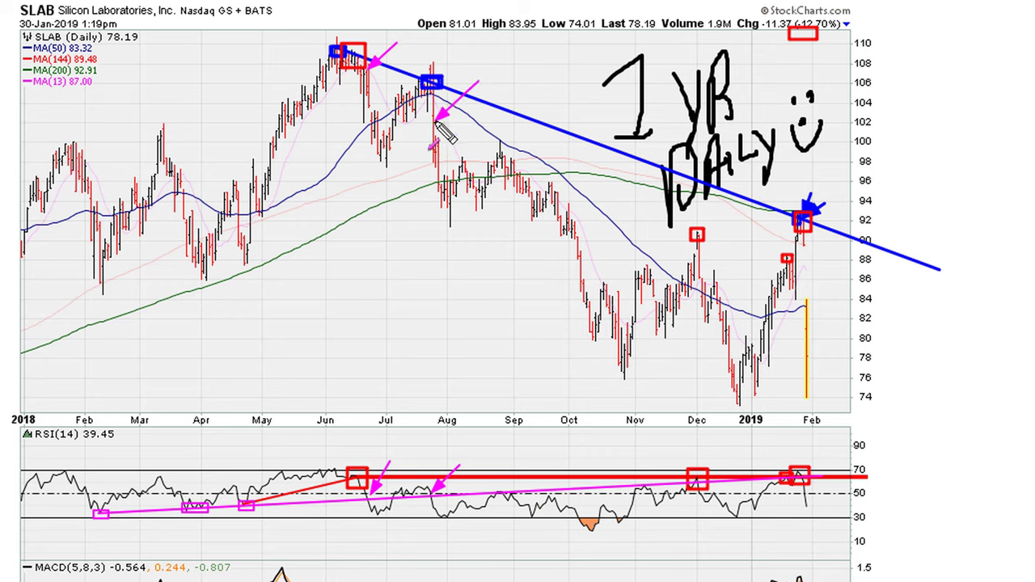
Step: Point magenta arrows at the late-August, early-September and early-November 2018 touches of the rising RSI line and at the matching price highs
{"action": "left_click_drag", "start_coordinate": [506, 444], "coordinate": [496, 490]}
{"action": "left_click_drag", "start_coordinate": [515, 449], "coordinate": [510, 485]}
{"action": "mouse_move", "coordinate": [525, 104]}
{"action": "left_mouse_down"}
{"action": "mouse_move", "coordinate": [505, 140]}
{"action": "mouse_move", "coordinate": [527, 137]}
{"action": "mouse_move", "coordinate": [517, 154]}
{"action": "left_mouse_up"}
{"action": "left_click_drag", "start_coordinate": [656, 439], "coordinate": [647, 473]}
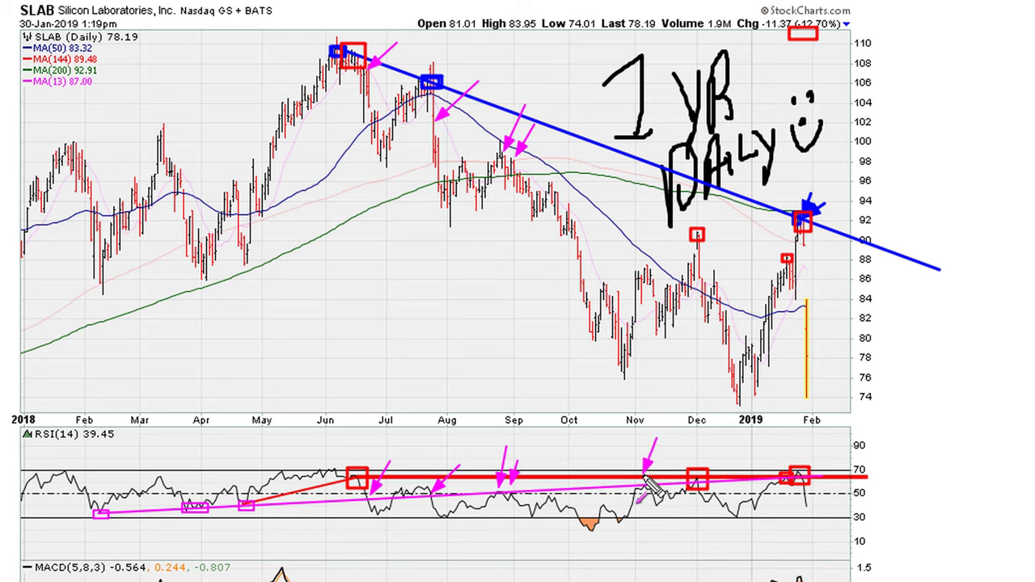
{"action": "left_click_drag", "start_coordinate": [656, 212], "coordinate": [645, 262]}
Step: Point magenta arrows at the December and late-January RSI touches and matching price peaks, and circle the late-January price peak in black
{"action": "mouse_move", "coordinate": [727, 452]}
{"action": "left_mouse_down"}
{"action": "mouse_move", "coordinate": [701, 476]}
{"action": "mouse_move", "coordinate": [710, 485]}
{"action": "left_mouse_up"}
{"action": "mouse_move", "coordinate": [734, 216]}
{"action": "left_mouse_down"}
{"action": "mouse_move", "coordinate": [702, 234]}
{"action": "mouse_move", "coordinate": [709, 240]}
{"action": "left_mouse_up"}
{"action": "left_click_drag", "start_coordinate": [832, 440], "coordinate": [814, 479]}
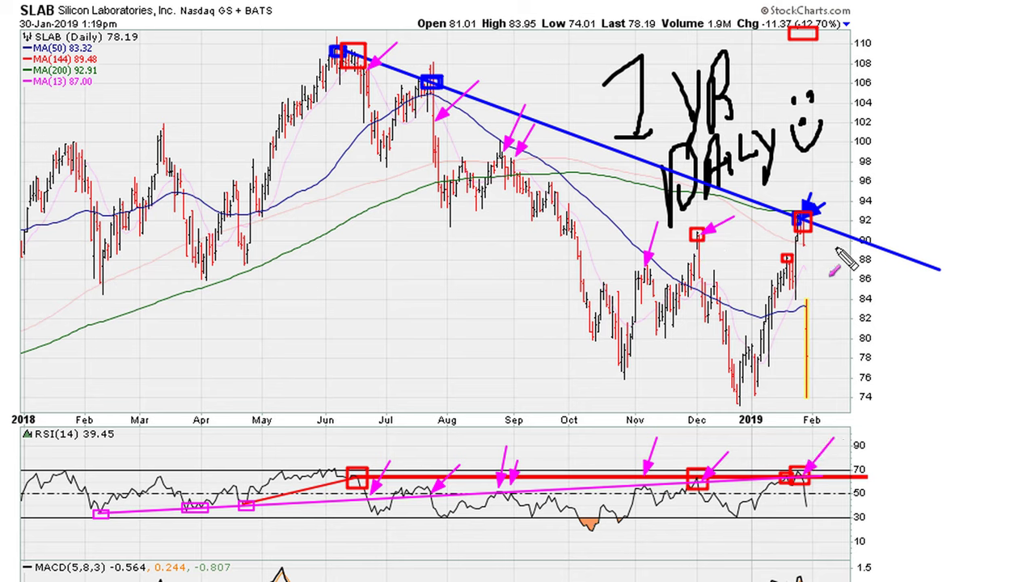
{"action": "mouse_move", "coordinate": [843, 184]}
{"action": "left_mouse_down"}
{"action": "mouse_move", "coordinate": [803, 216]}
{"action": "mouse_move", "coordinate": [812, 223]}
{"action": "left_mouse_up"}
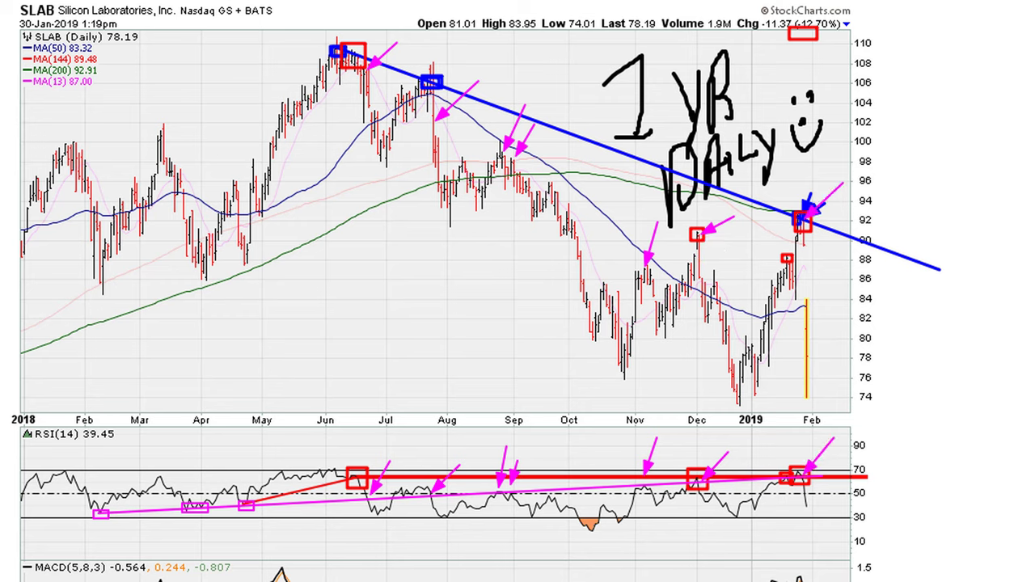
{"action": "mouse_move", "coordinate": [798, 207]}
{"action": "left_mouse_down"}
{"action": "mouse_move", "coordinate": [817, 213]}
{"action": "mouse_move", "coordinate": [812, 243]}
{"action": "mouse_move", "coordinate": [802, 219]}
{"action": "left_mouse_up"}
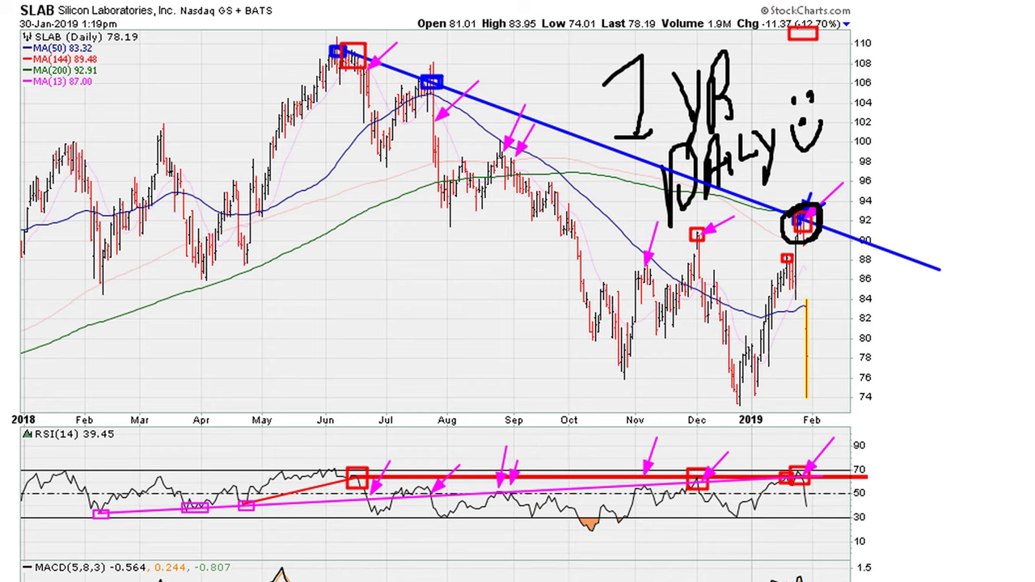
Step: Clear the daily chart's annotations and label the weekly SLAB chart "3YR WKLY" in black handwriting above the earlier prices
{"action": "key", "text": "Escape"}
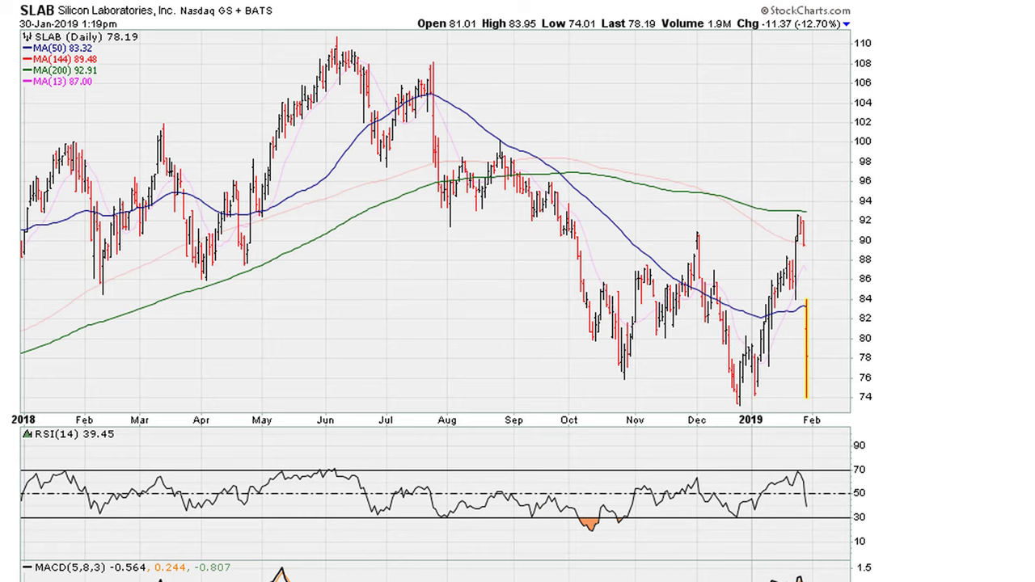
{"action": "key", "text": "ctrl+Tab"}
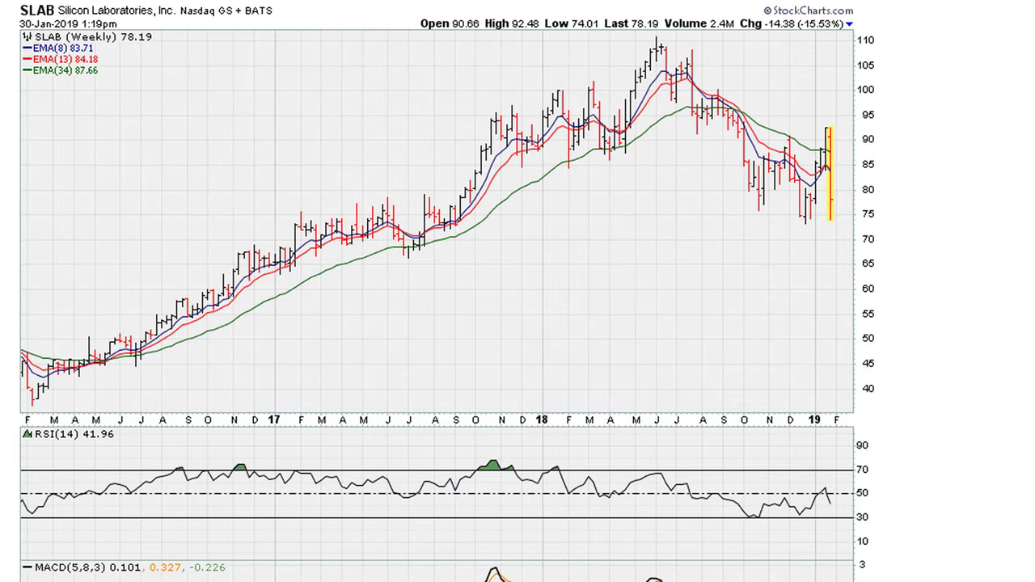
{"action": "mouse_move", "coordinate": [148, 81]}
{"action": "left_mouse_down"}
{"action": "mouse_move", "coordinate": [164, 106]}
{"action": "mouse_move", "coordinate": [155, 138]}
{"action": "left_mouse_up"}
{"action": "mouse_move", "coordinate": [194, 92]}
{"action": "left_mouse_down"}
{"action": "mouse_move", "coordinate": [210, 131]}
{"action": "mouse_move", "coordinate": [200, 180]}
{"action": "left_mouse_up"}
{"action": "left_click_drag", "start_coordinate": [228, 81], "coordinate": [224, 135]}
{"action": "mouse_move", "coordinate": [229, 79]}
{"action": "left_mouse_down"}
{"action": "mouse_move", "coordinate": [226, 111]}
{"action": "mouse_move", "coordinate": [240, 134]}
{"action": "mouse_move", "coordinate": [283, 92]}
{"action": "mouse_move", "coordinate": [323, 122]}
{"action": "mouse_move", "coordinate": [342, 111]}
{"action": "mouse_move", "coordinate": [377, 118]}
{"action": "left_mouse_up"}
{"action": "left_click_drag", "start_coordinate": [377, 79], "coordinate": [343, 167]}
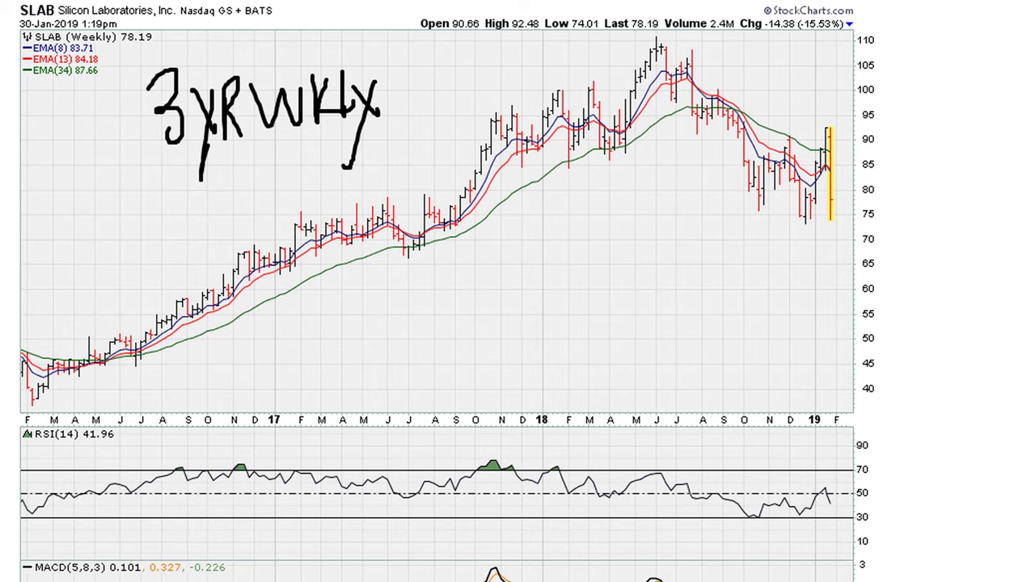
Step: Circle the January 2019 weekly price high in black and underline the High value in the quote line
{"action": "mouse_move", "coordinate": [820, 131]}
{"action": "left_mouse_down"}
{"action": "mouse_move", "coordinate": [833, 126]}
{"action": "mouse_move", "coordinate": [832, 139]}
{"action": "mouse_move", "coordinate": [823, 125]}
{"action": "left_mouse_up"}
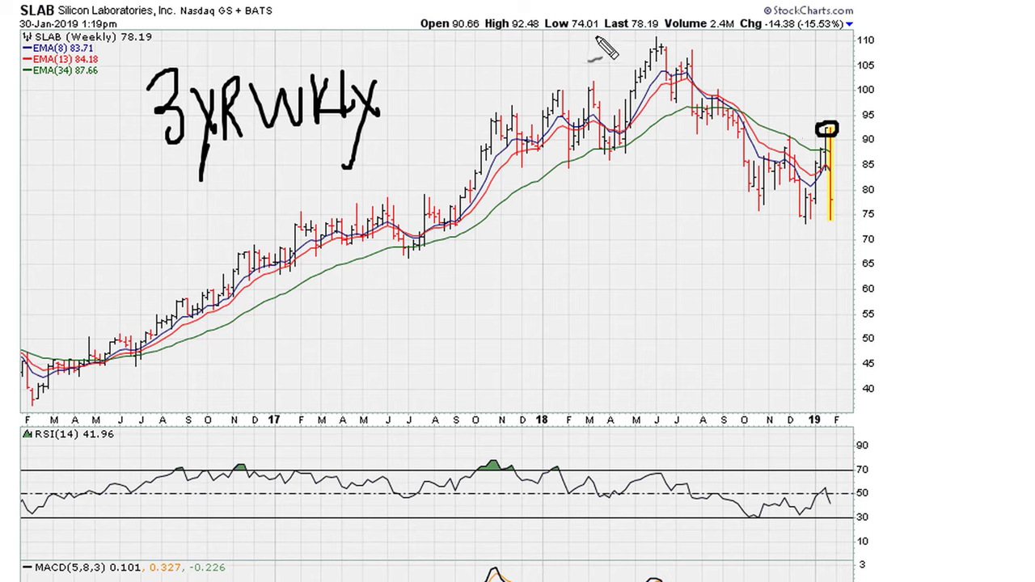
{"action": "left_click_drag", "start_coordinate": [511, 34], "coordinate": [538, 33]}
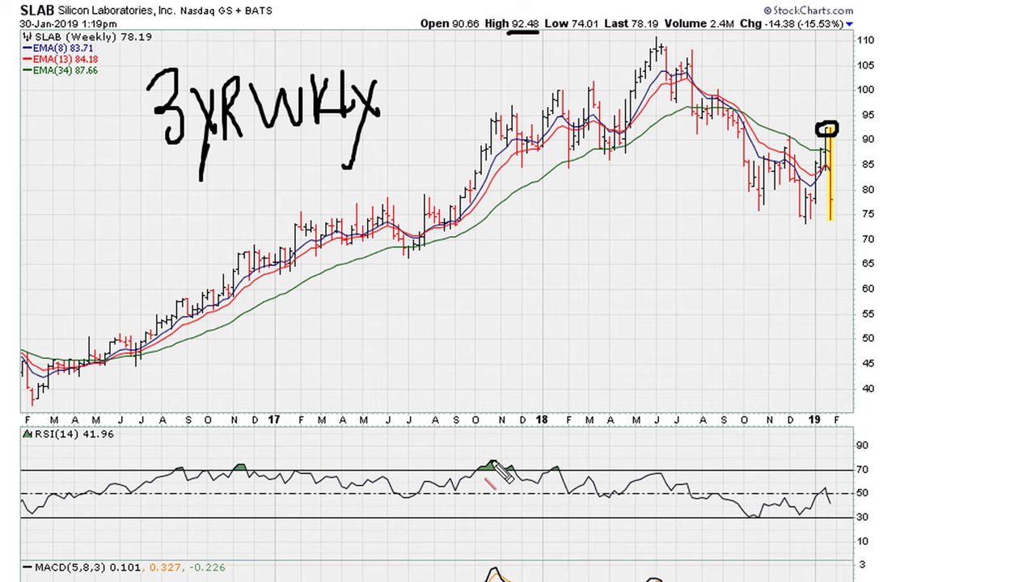
Step: Draw a falling red RSI line from the October 2017 peak and a horizontal blue one from July 2018, with arrows marking their touches
{"action": "left_click_drag", "start_coordinate": [491, 462], "coordinate": [889, 493]}
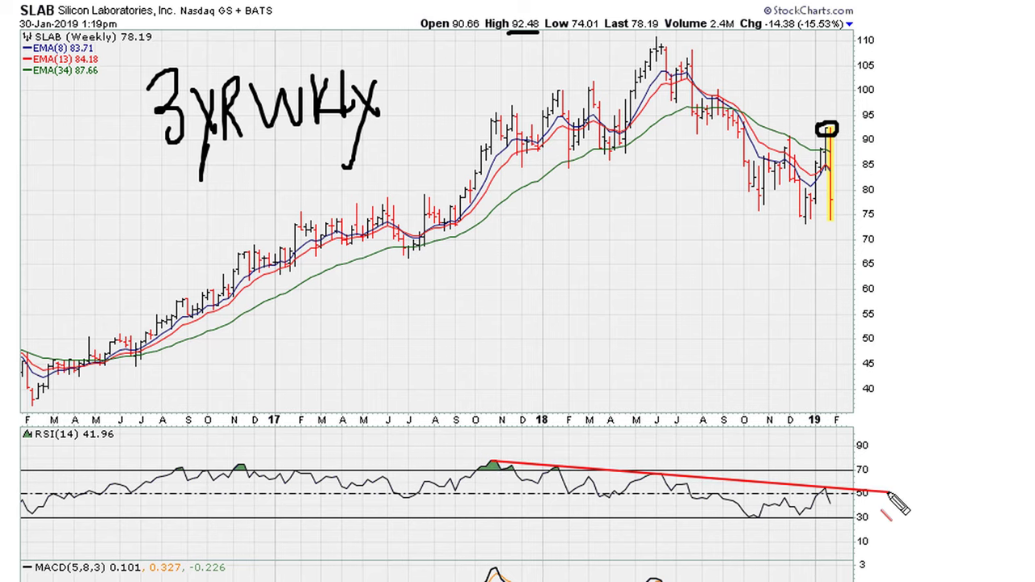
{"action": "left_click_drag", "start_coordinate": [841, 450], "coordinate": [826, 485]}
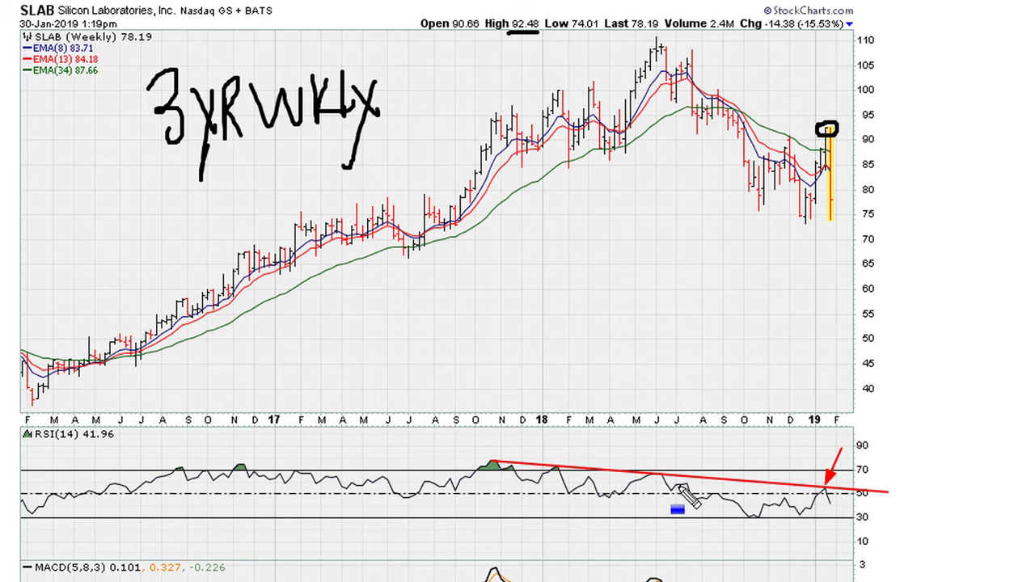
{"action": "left_click_drag", "start_coordinate": [678, 484], "coordinate": [845, 486]}
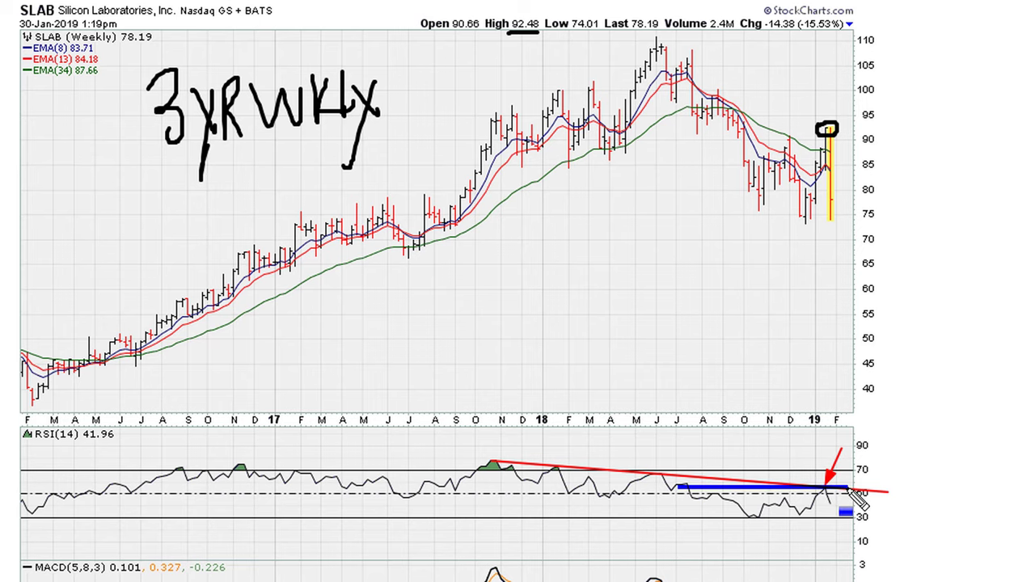
{"action": "left_click_drag", "start_coordinate": [720, 451], "coordinate": [688, 482]}
{"action": "left_click_drag", "start_coordinate": [708, 53], "coordinate": [693, 73]}
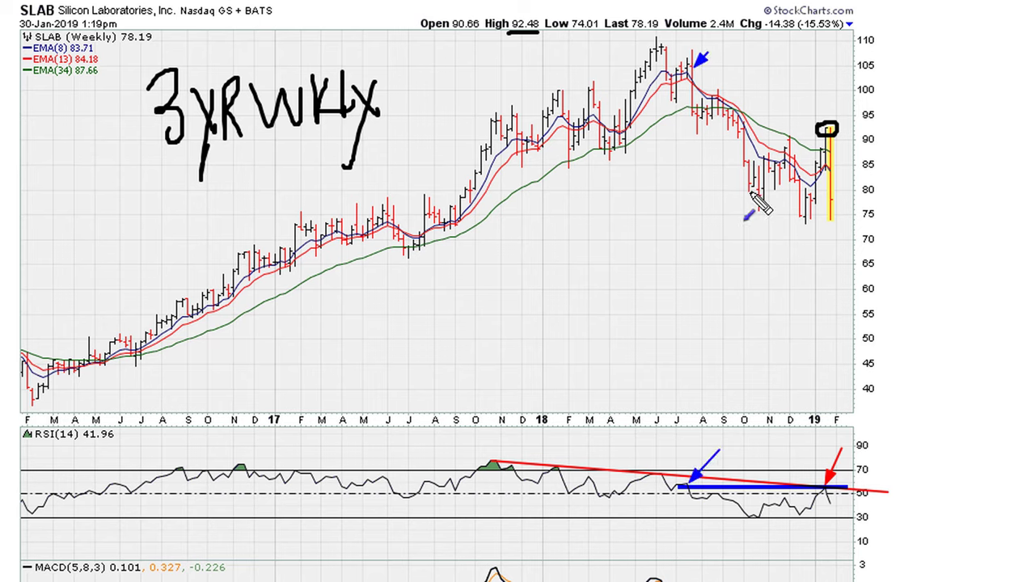
{"action": "left_click_drag", "start_coordinate": [811, 452], "coordinate": [821, 478]}
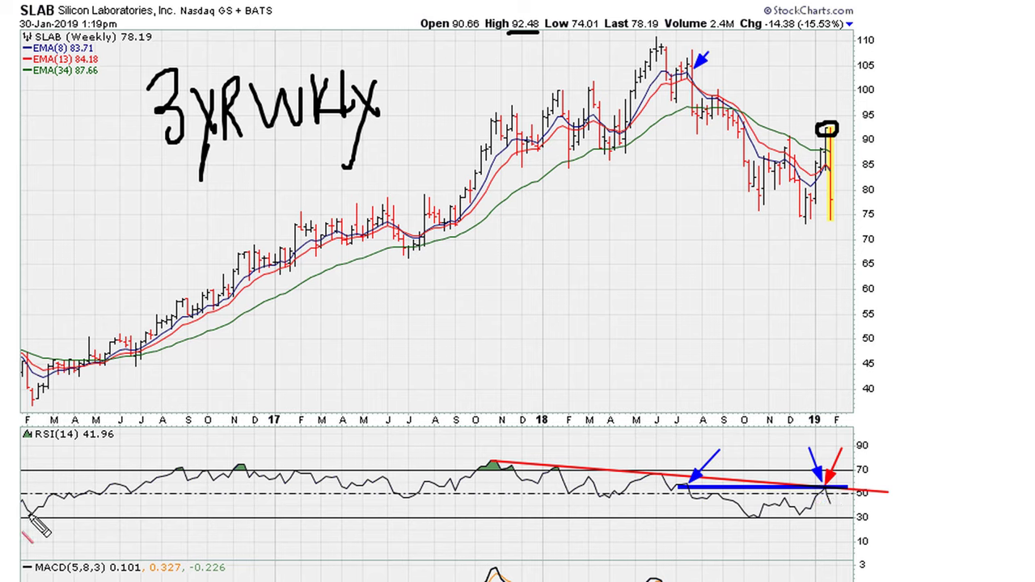
Step: Draw a rising red RSI line from the February 2016 low to January 2019, with red arrows at its late-August 2018 and January touches
{"action": "left_click_drag", "start_coordinate": [29, 514], "coordinate": [840, 488]}
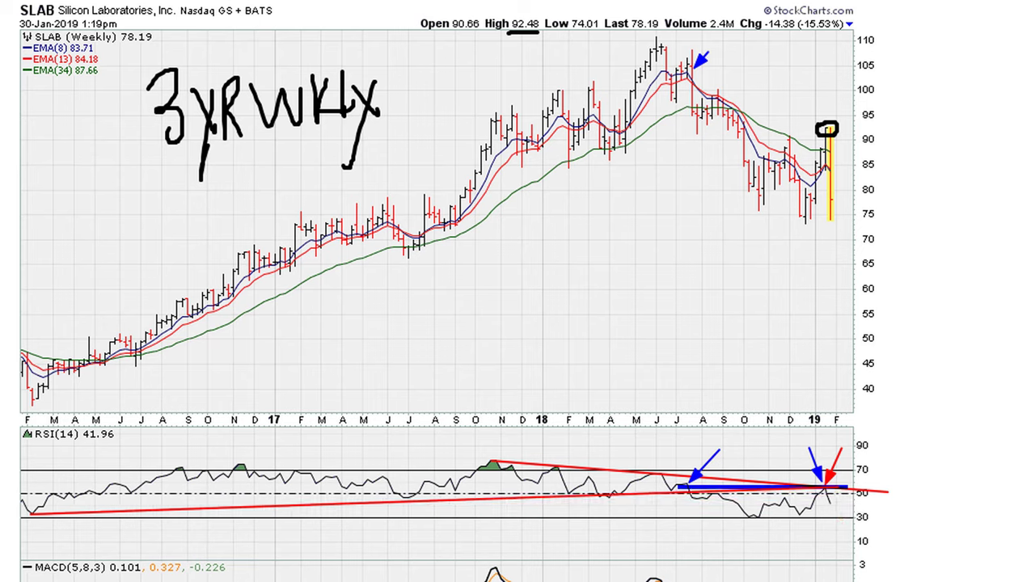
{"action": "mouse_move", "coordinate": [740, 457]}
{"action": "left_mouse_down"}
{"action": "mouse_move", "coordinate": [732, 483]}
{"action": "mouse_move", "coordinate": [715, 489]}
{"action": "left_mouse_up"}
{"action": "left_click_drag", "start_coordinate": [738, 51], "coordinate": [726, 101]}
{"action": "left_click_drag", "start_coordinate": [717, 87], "coordinate": [733, 93]}
{"action": "left_click_drag", "start_coordinate": [825, 444], "coordinate": [823, 481]}
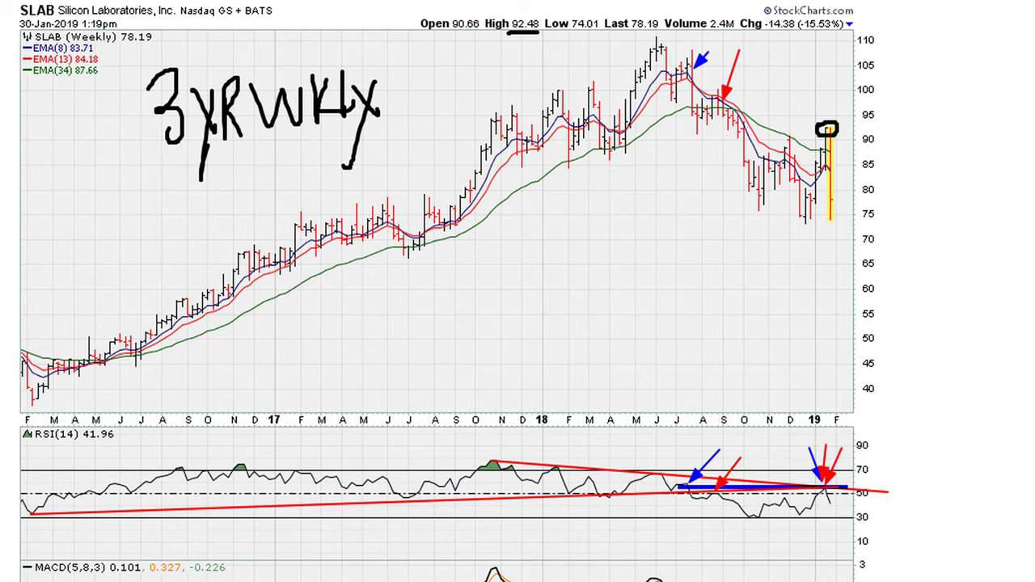